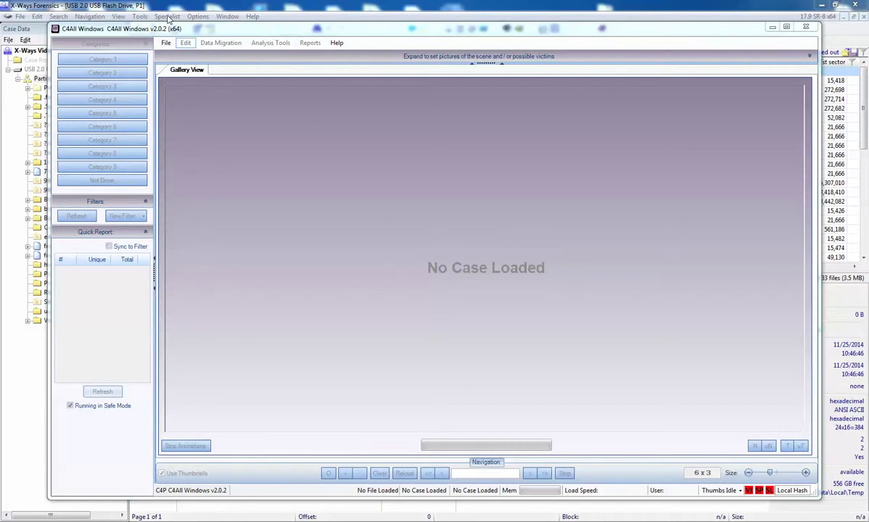
# - Start a new case and load C4P Index.xml from the exported C4P folder as its case index file
pyautogui.click(166, 43)
pyautogui.moveTo(186, 55)
pyautogui.click(354, 55)
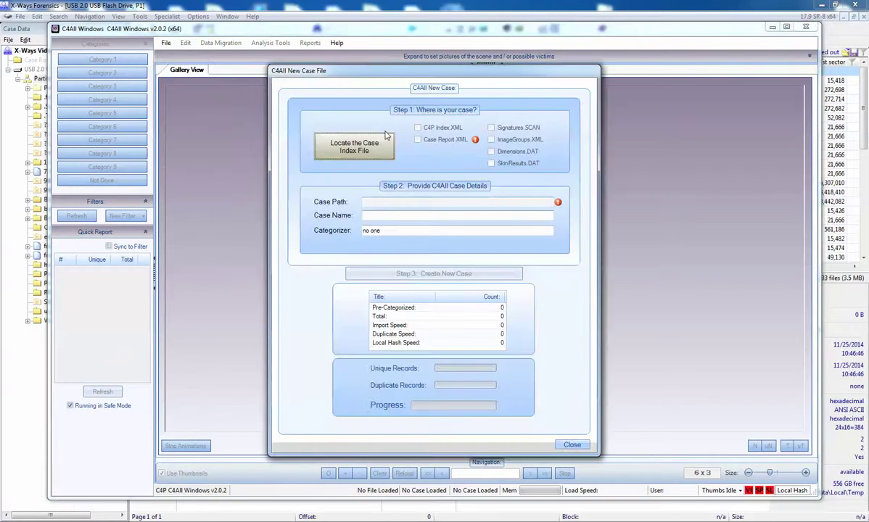
pyautogui.click(357, 147)
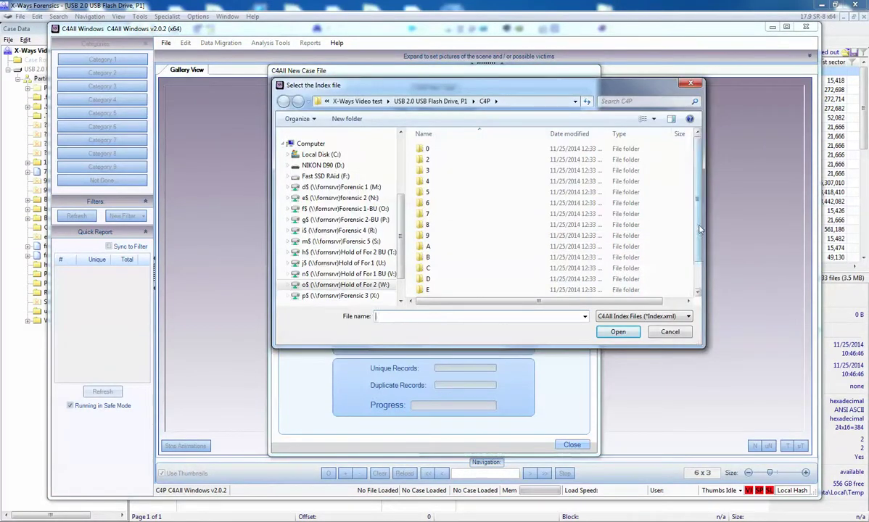
pyautogui.scroll(-2, 541, 289)
pyautogui.click(444, 291)
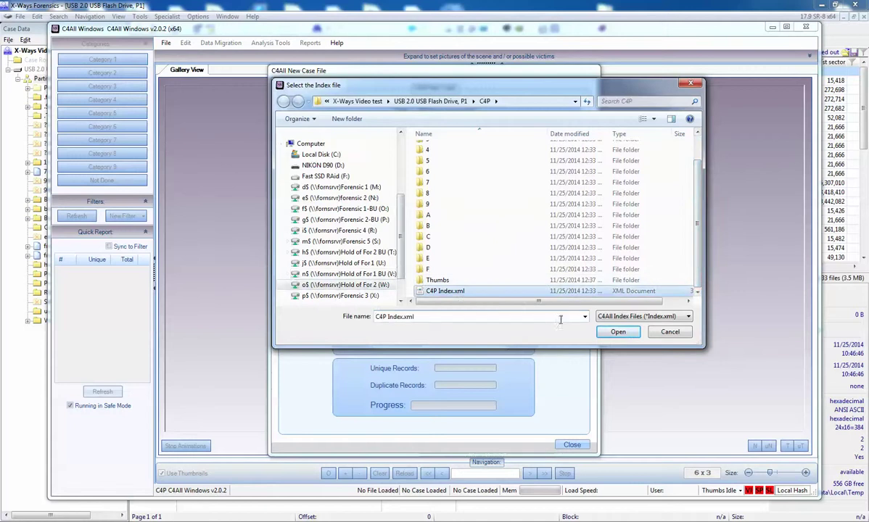
pyautogui.click(618, 331)
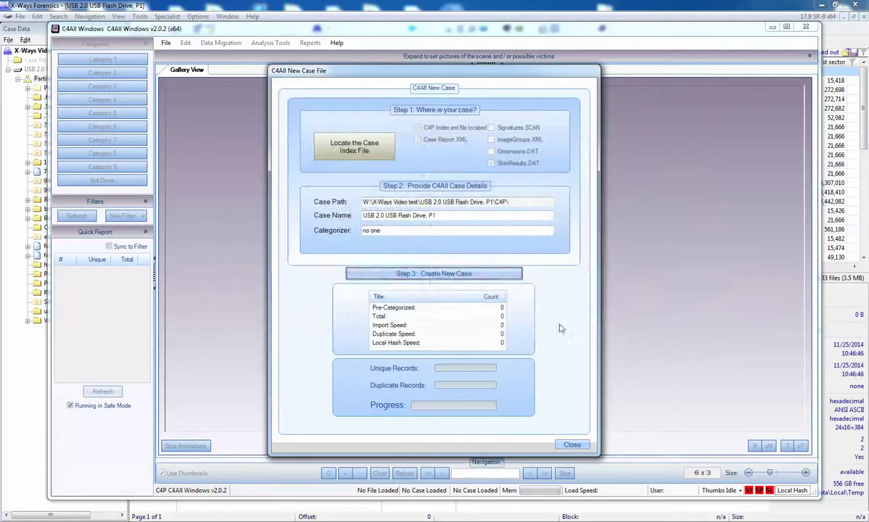
# - Create the new case using the preselected OPP category set
pyautogui.click(436, 273)
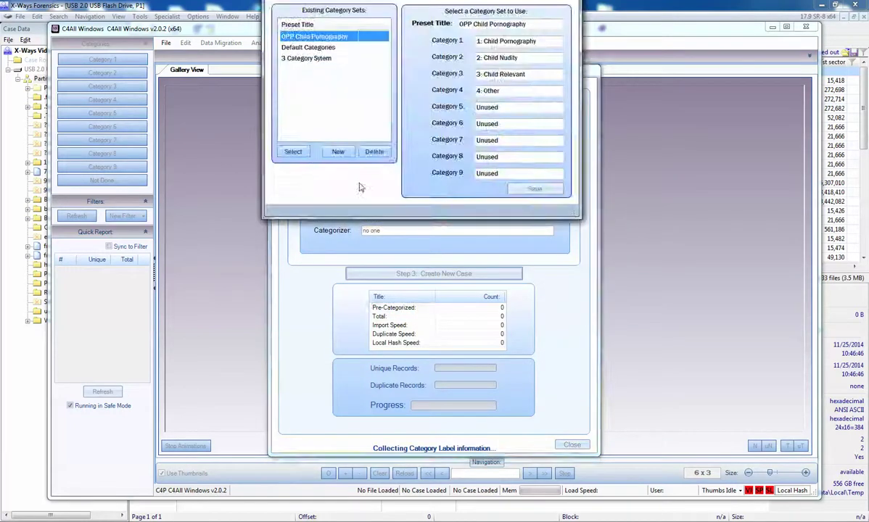
pyautogui.click(293, 152)
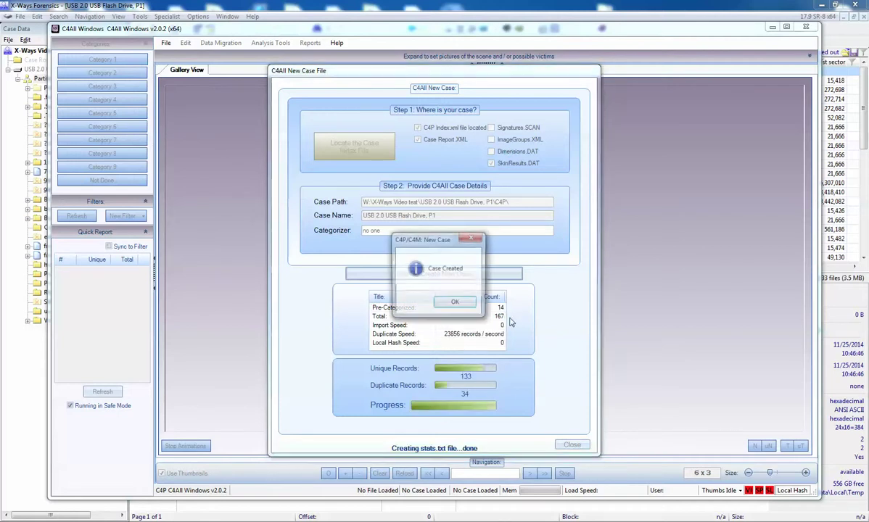
pyautogui.click(447, 302)
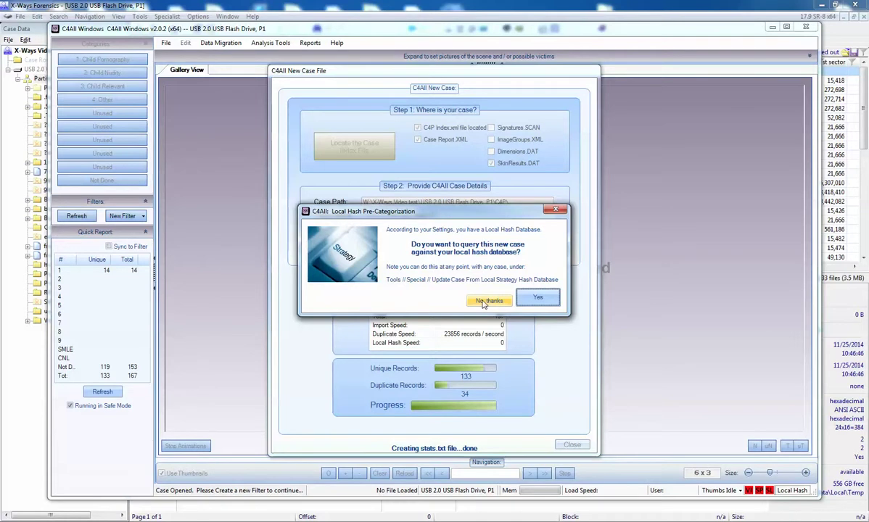
# - Decline the local hash database query and import the additional C4Prep information into the case
pyautogui.click(488, 302)
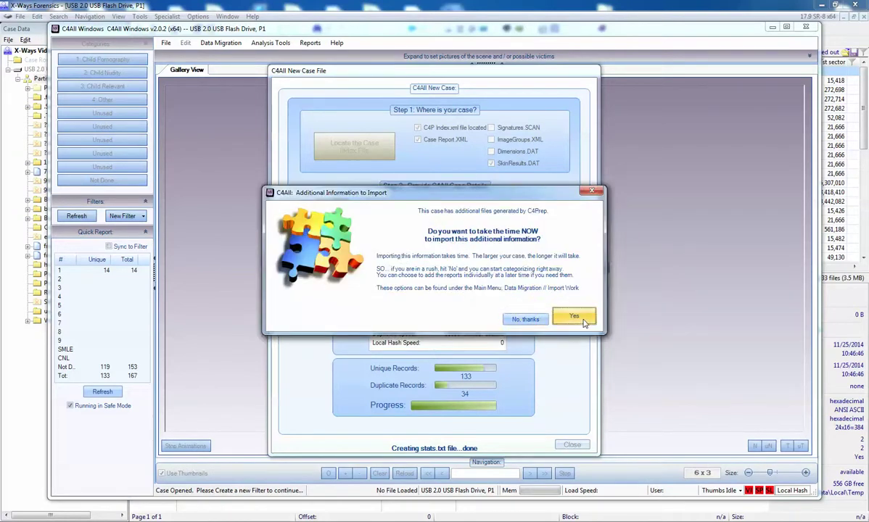
pyautogui.click(574, 317)
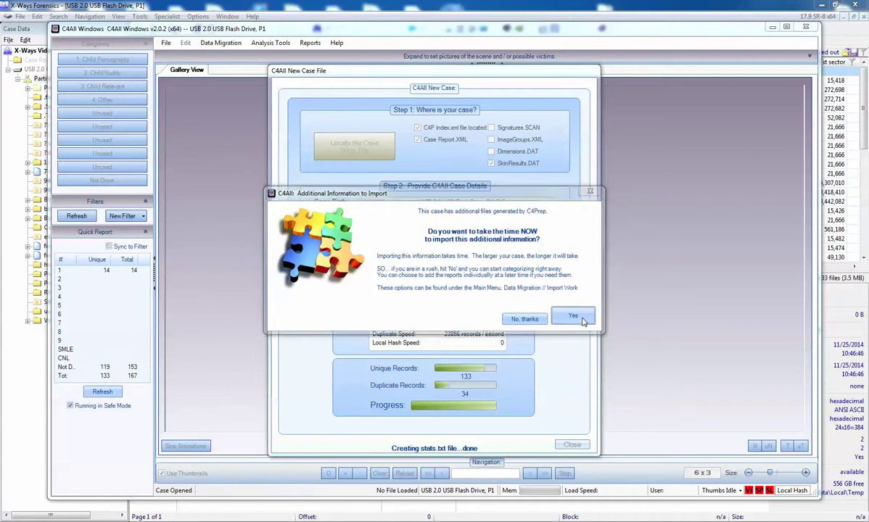
pyautogui.click(581, 319)
pyautogui.click(433, 381)
pyautogui.click(460, 299)
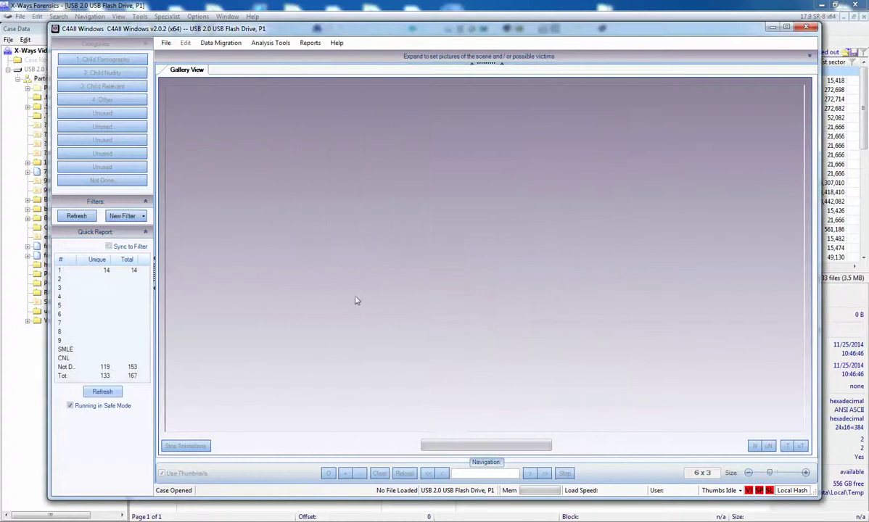
# - View the category 1 images, load the Not Done images, and assign the whole first gallery page to category 1
pyautogui.click(104, 272)
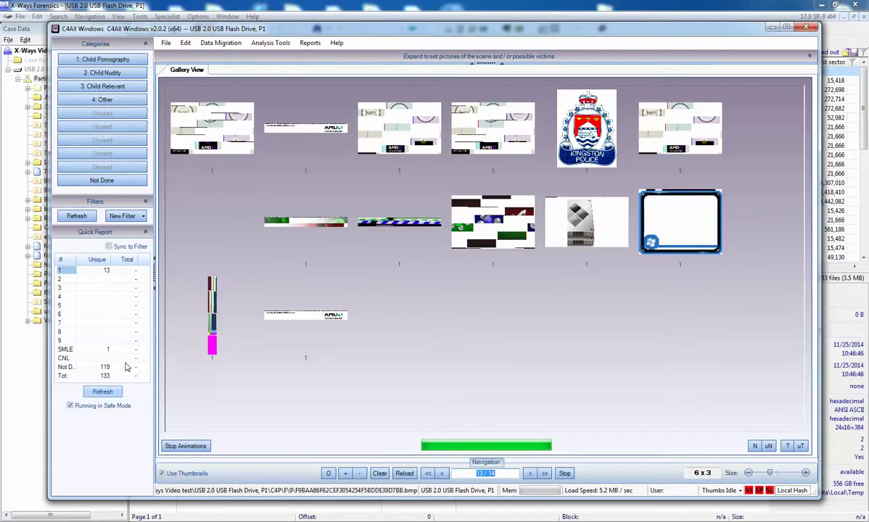
pyautogui.click(79, 367)
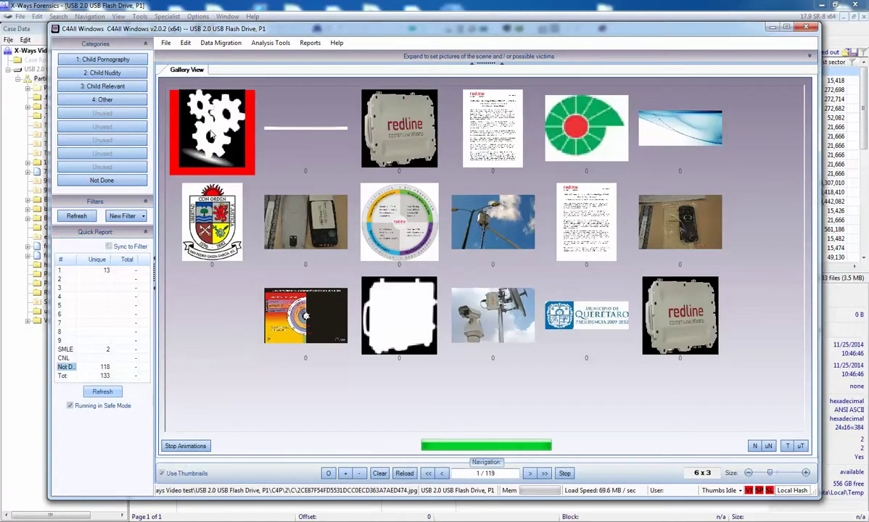
pyautogui.keyDown('shift'); pyautogui.click(713, 330); pyautogui.keyUp('shift')
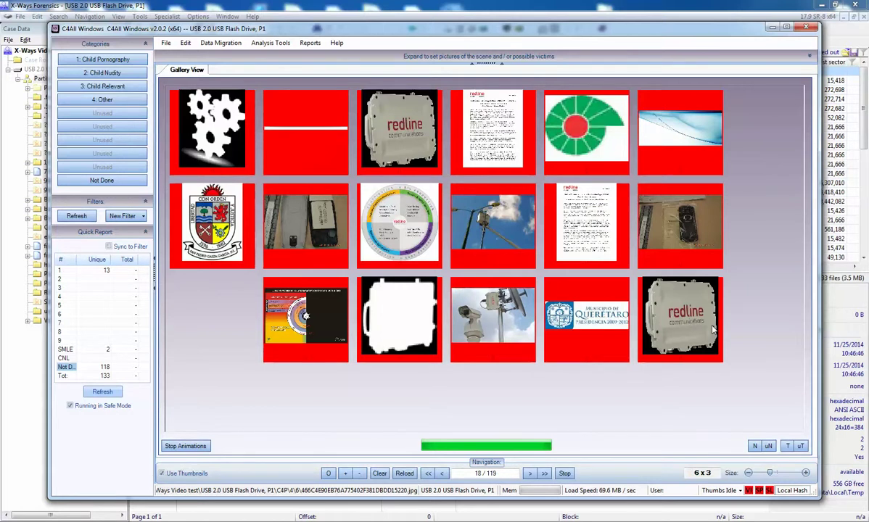
pyautogui.press('1')
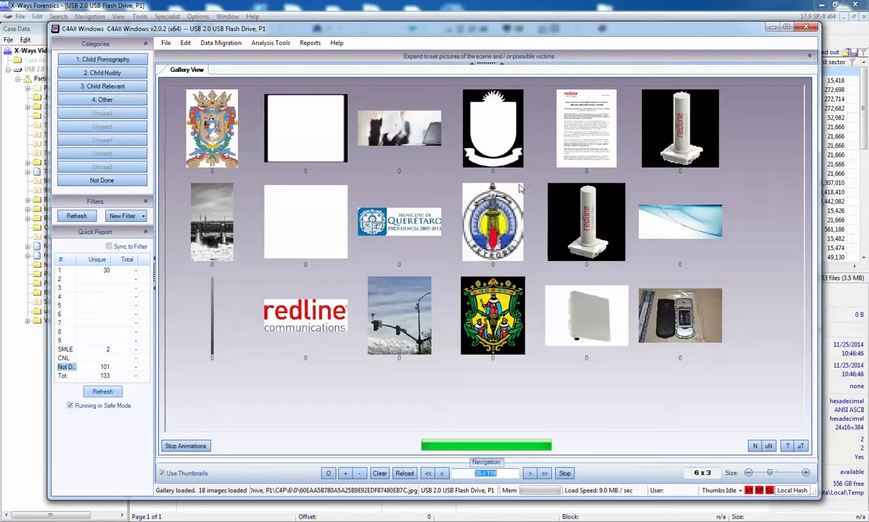
# - Assign all images on the second Not Done gallery page except the last one to category 1
pyautogui.click(185, 107)
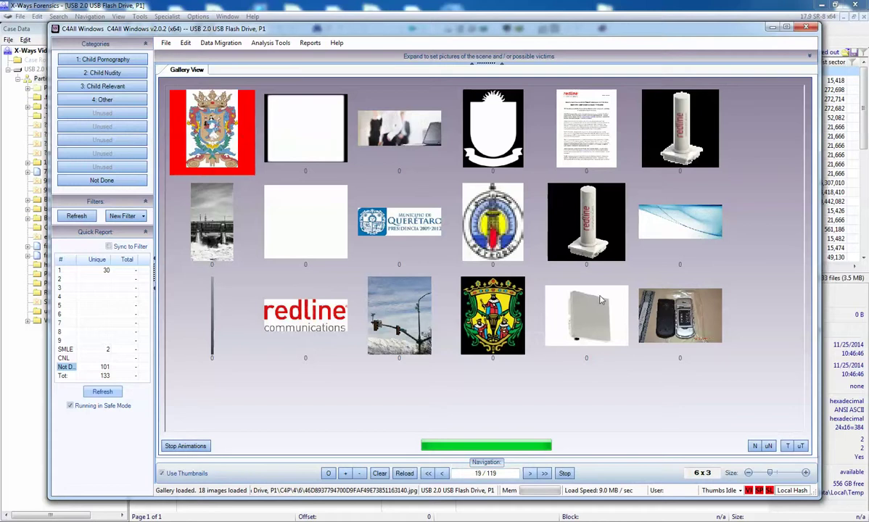
pyautogui.keyDown('shift'); pyautogui.click(611, 322); pyautogui.keyUp('shift')
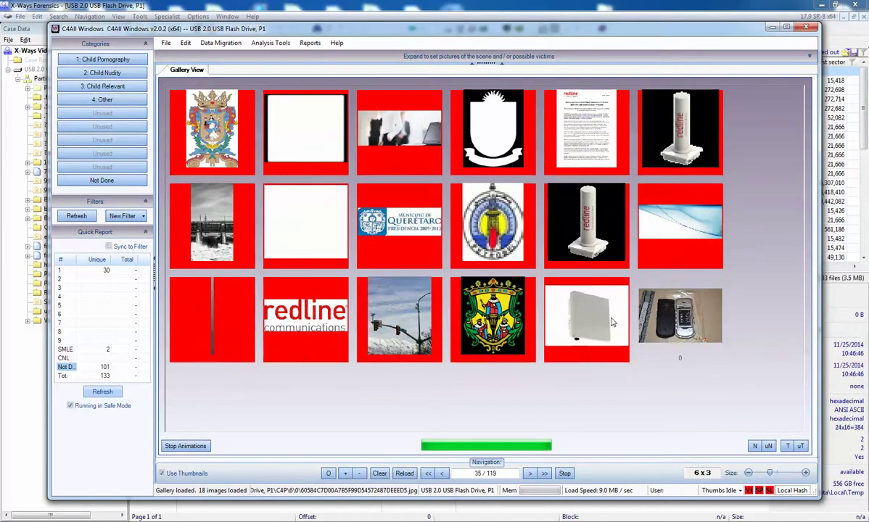
pyautogui.press('1')
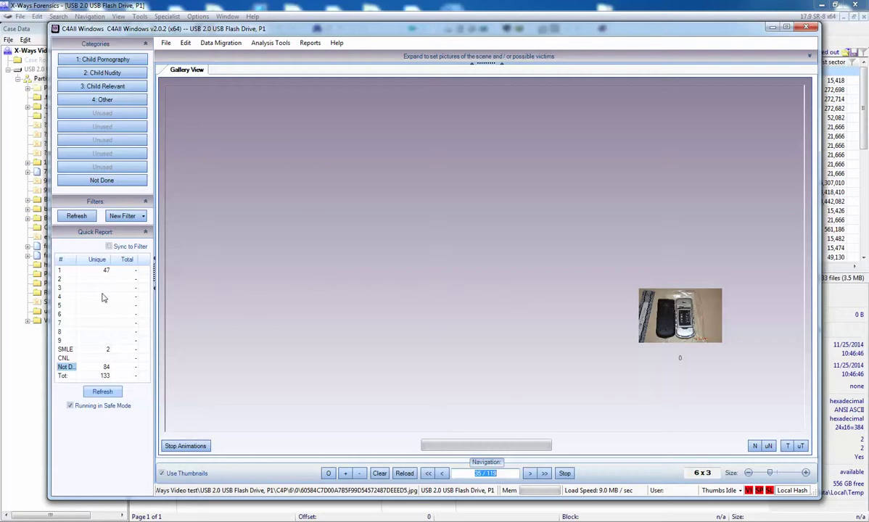
# - Review all gallery pages of the images assigned to category 1
pyautogui.click(101, 270)
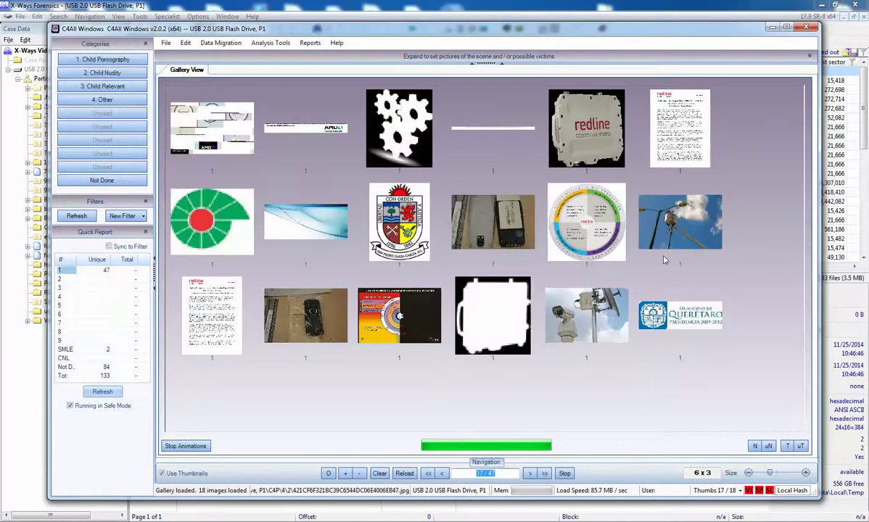
pyautogui.click(529, 473)
pyautogui.click(529, 474)
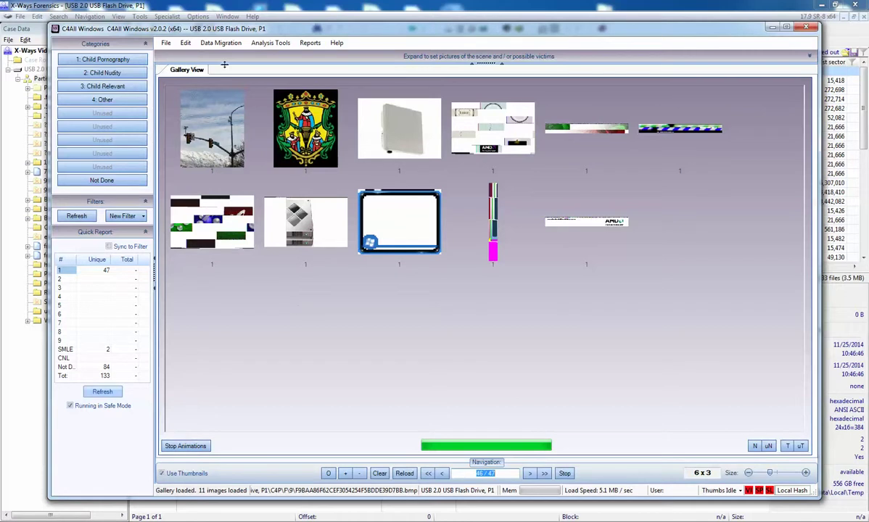
# - Set up a Hash Keeper (hsh, hke) export from the case with only category 1 included
pyautogui.click(218, 43)
pyautogui.moveTo(241, 70)
pyautogui.moveTo(305, 79)
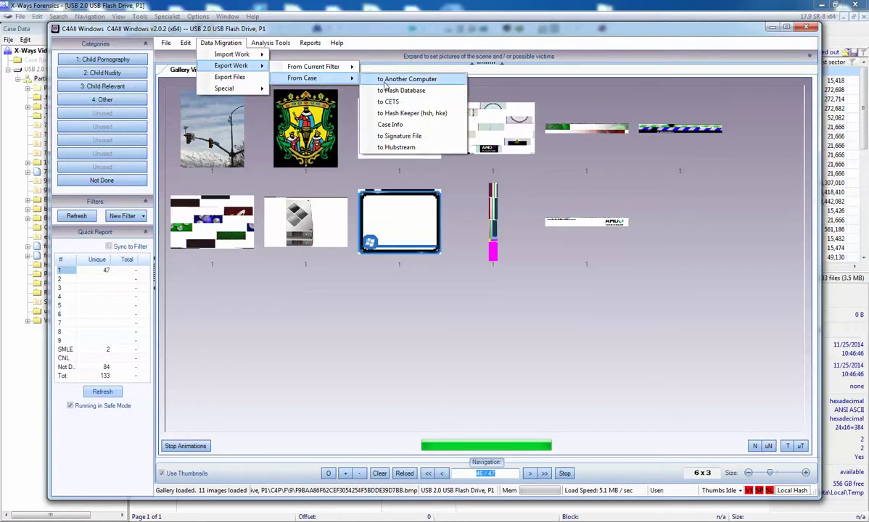
pyautogui.click(394, 114)
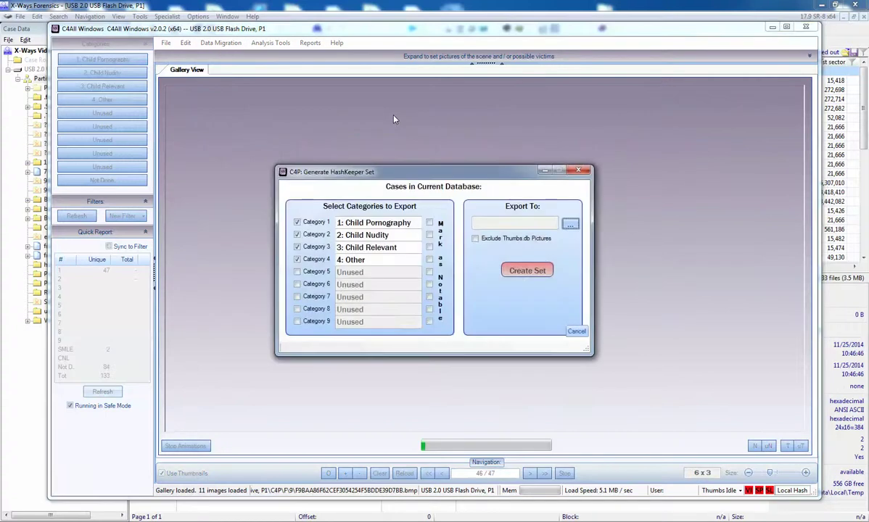
pyautogui.click(297, 235)
pyautogui.click(297, 247)
pyautogui.click(297, 259)
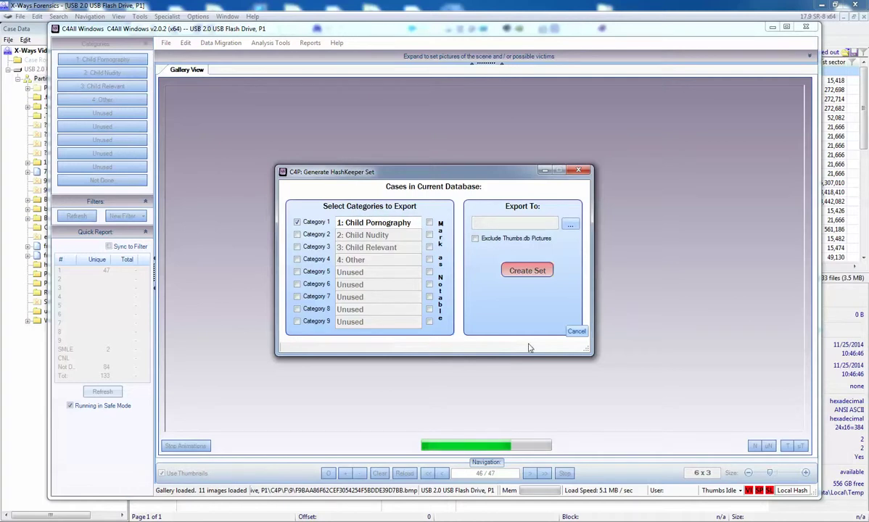
# - Set the HashKeeper export destination to the root of the W: drive
pyautogui.click(571, 225)
pyautogui.moveTo(505, 270); pyautogui.dragTo(491, 405)
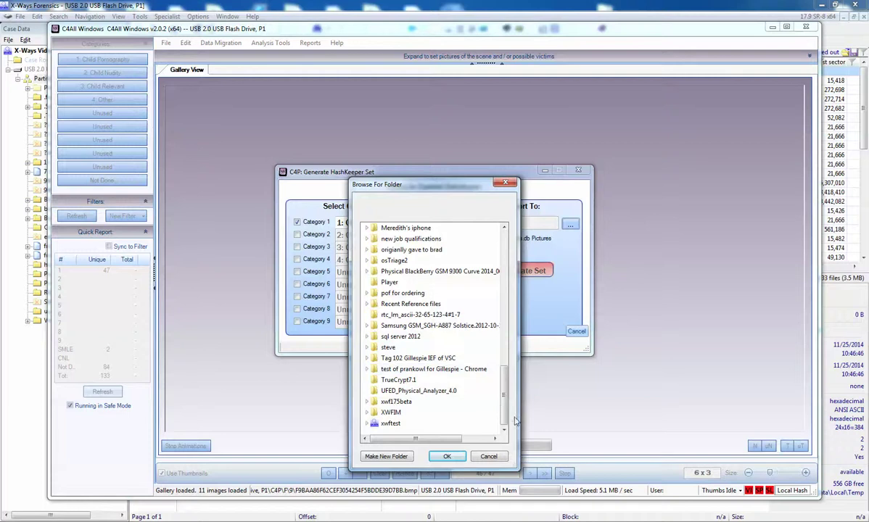
pyautogui.moveTo(503, 380); pyautogui.dragTo(502, 249)
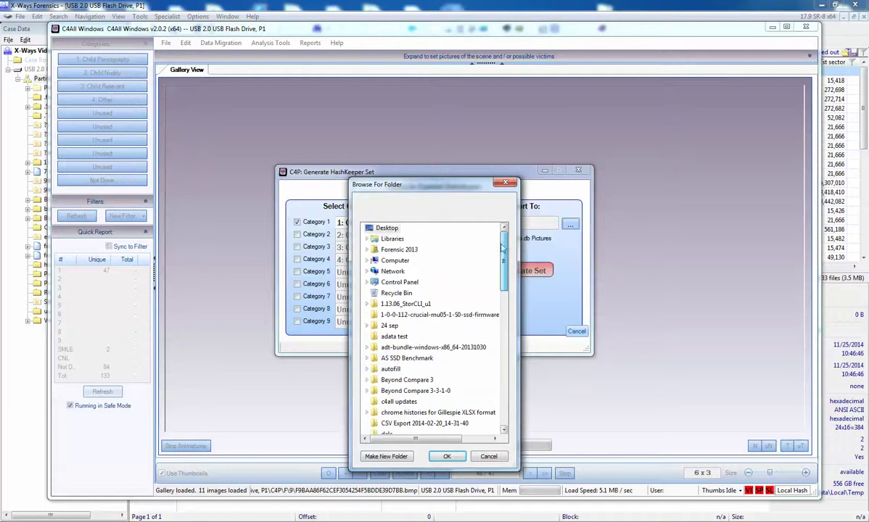
pyautogui.click(369, 262)
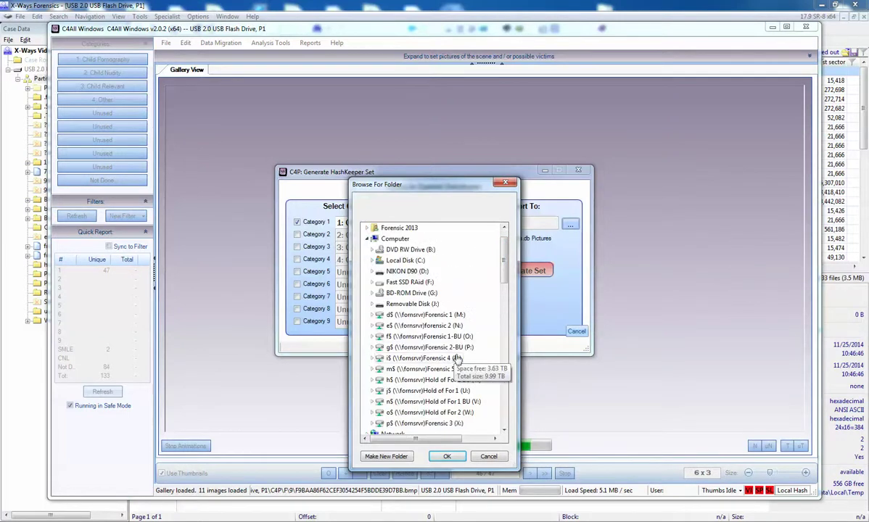
pyautogui.click(431, 424)
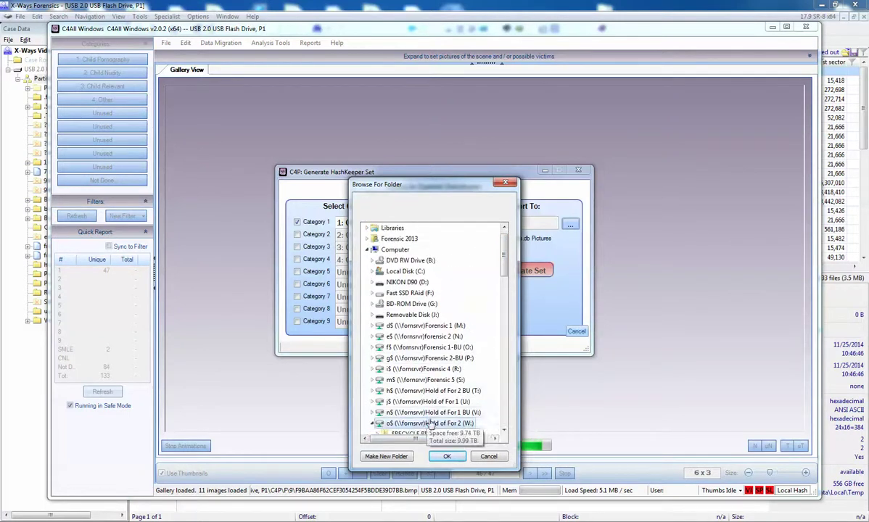
pyautogui.click(448, 457)
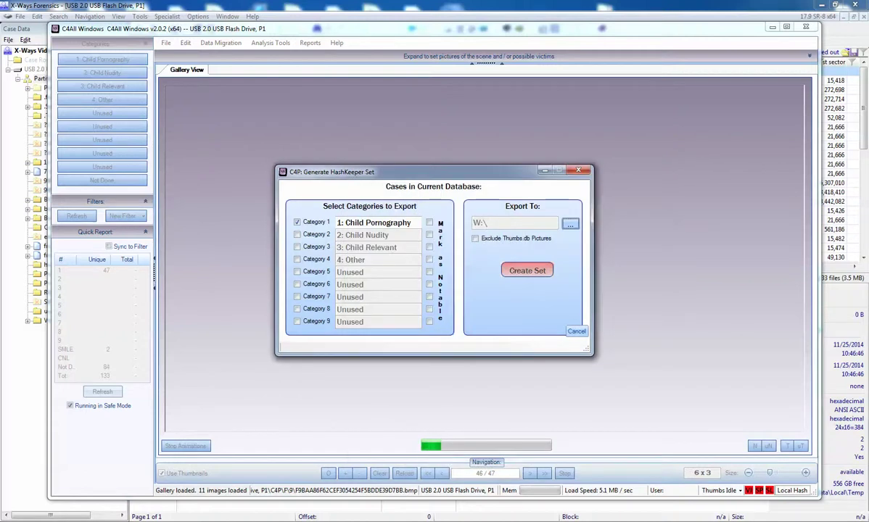
# - Create the HashKeeper set and check its exported .hke and .hsh files on the W: drive
pyautogui.click(523, 273)
pyautogui.click(460, 304)
pyautogui.moveTo(771, 100); pyautogui.dragTo(633, 91)
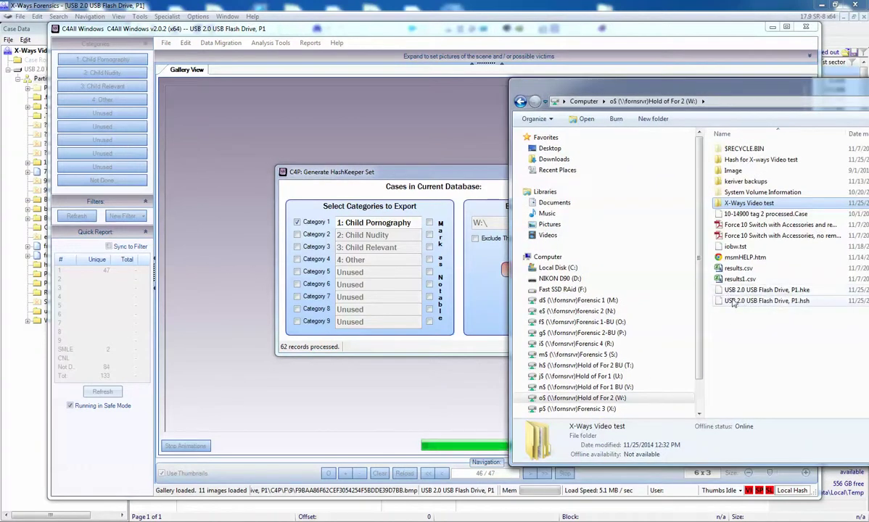
pyautogui.moveTo(706, 100); pyautogui.dragTo(863, 83)
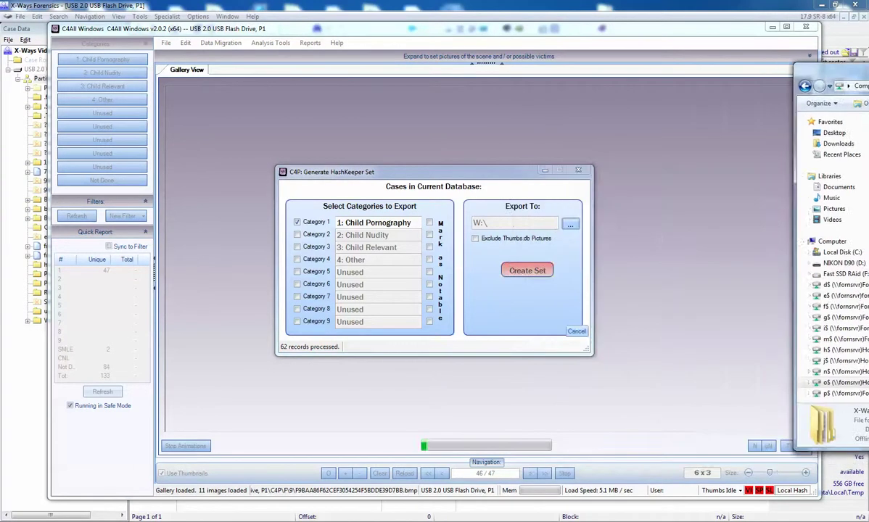
# - Close the HashKeeper export dialog, the C4All window and the X-Ways Hash Database dialog
pyautogui.click(578, 170)
pyautogui.click(812, 30)
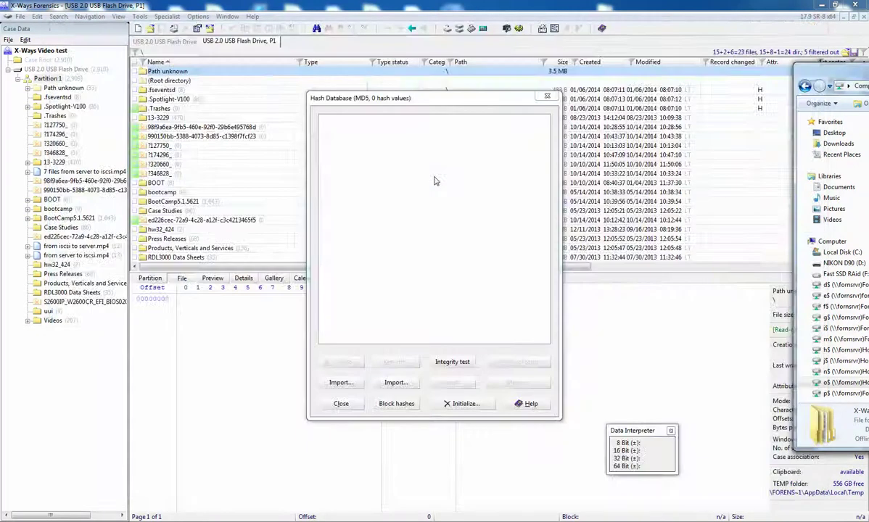
pyautogui.click(547, 98)
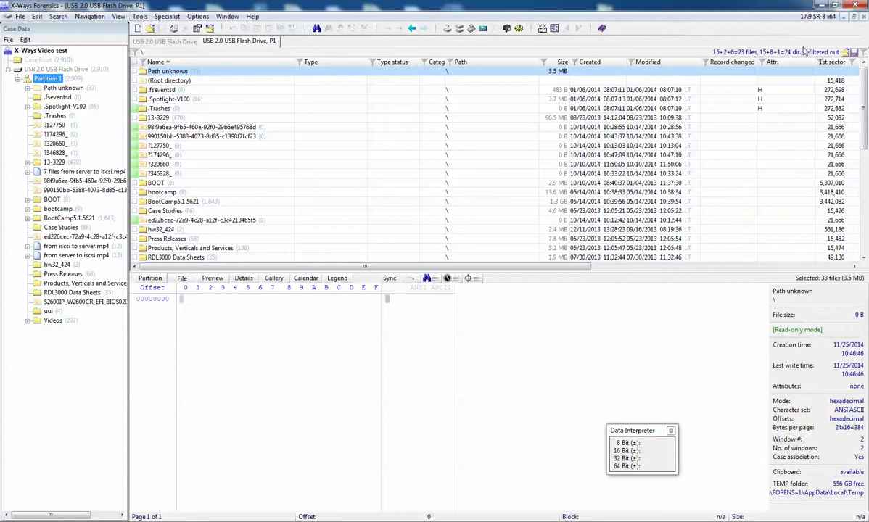
# - Look at the hash folder on the W: drive, and reopen the Hash Database dialog in X-Ways Forensics
pyautogui.hotkey('ctrl', 'o')
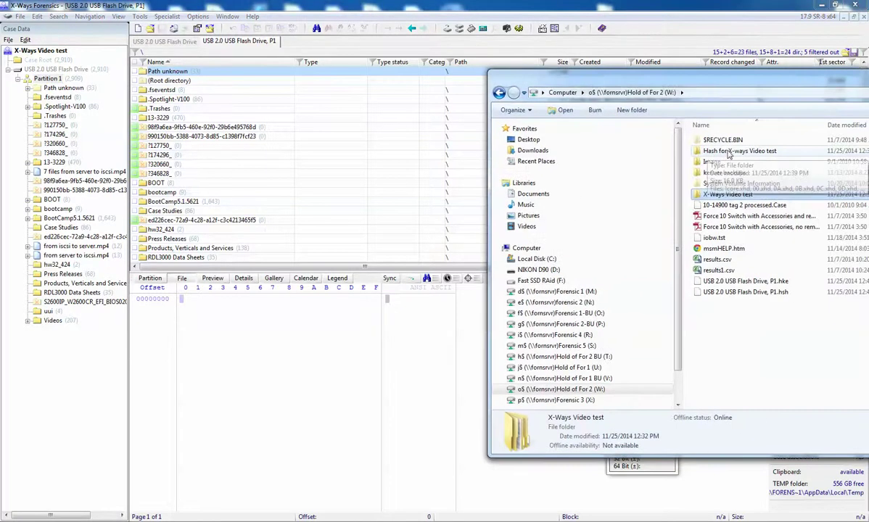
pyautogui.hotkey('alt', 'Tab')
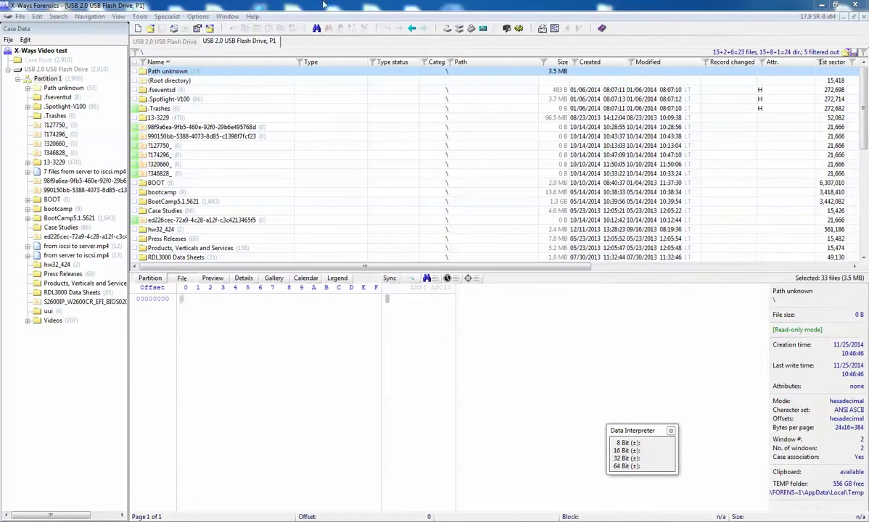
pyautogui.click(139, 16)
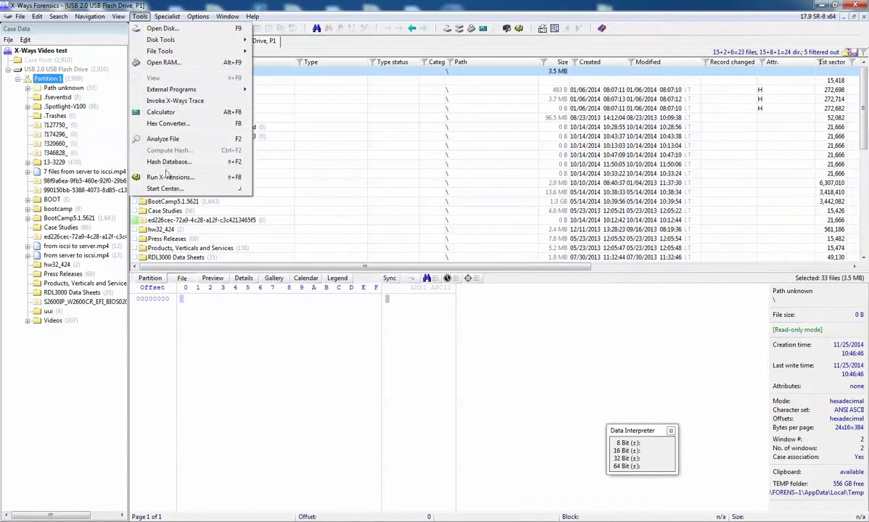
pyautogui.click(161, 163)
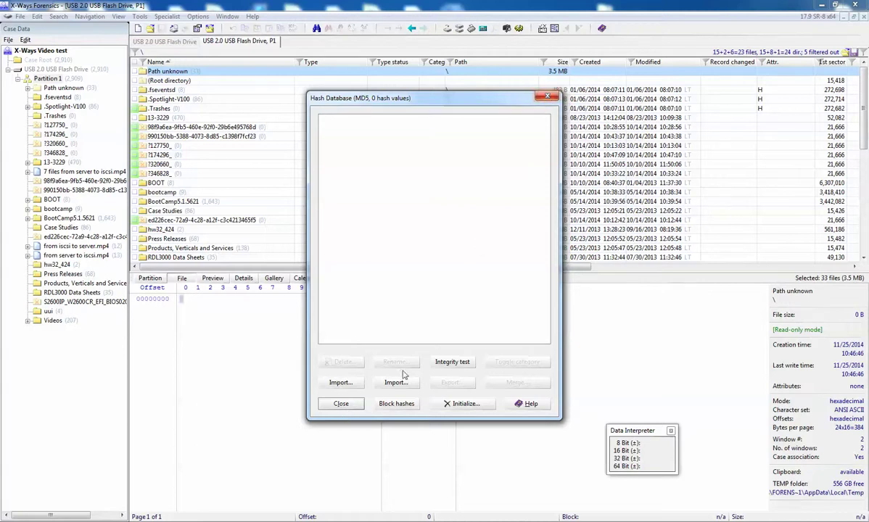
# - Import USB 2.0 USB Flash Drive, P1.hsh from the W: drive into the hash database as notable, and close the database dialog
pyautogui.click(332, 385)
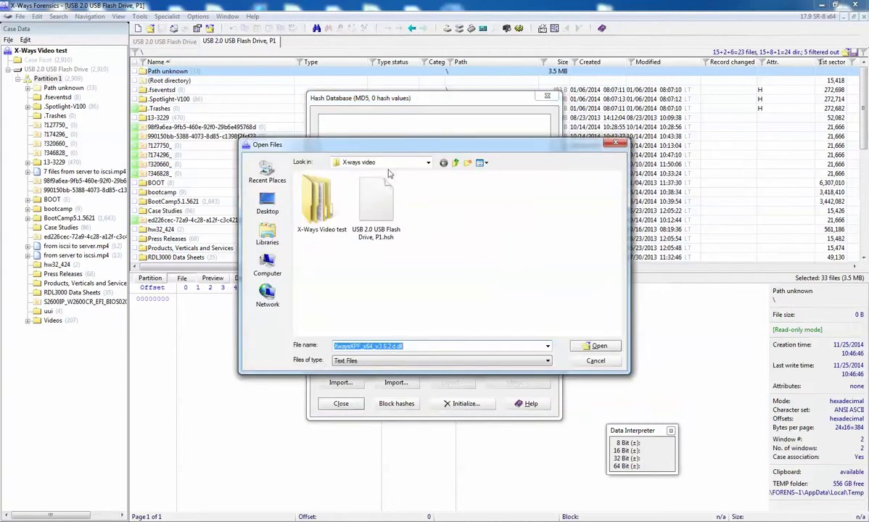
pyautogui.click(428, 164)
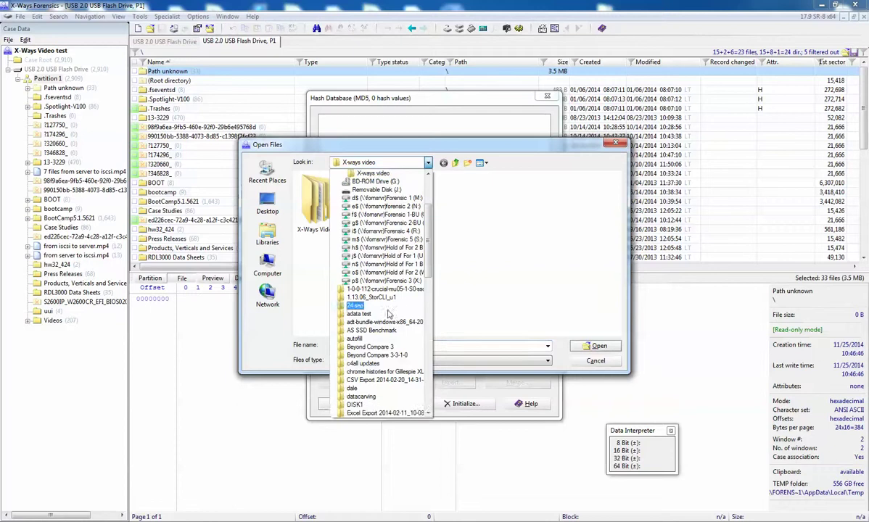
pyautogui.click(379, 273)
pyautogui.click(341, 247)
pyautogui.click(599, 346)
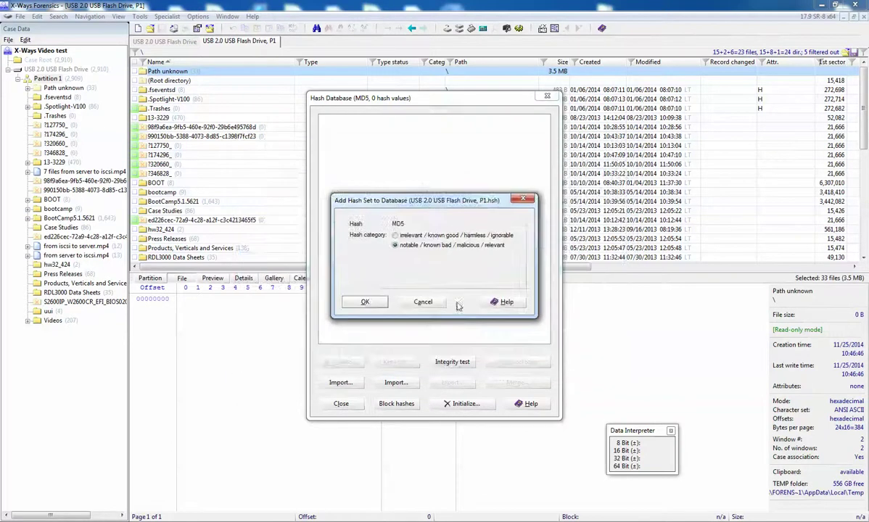
pyautogui.click(364, 303)
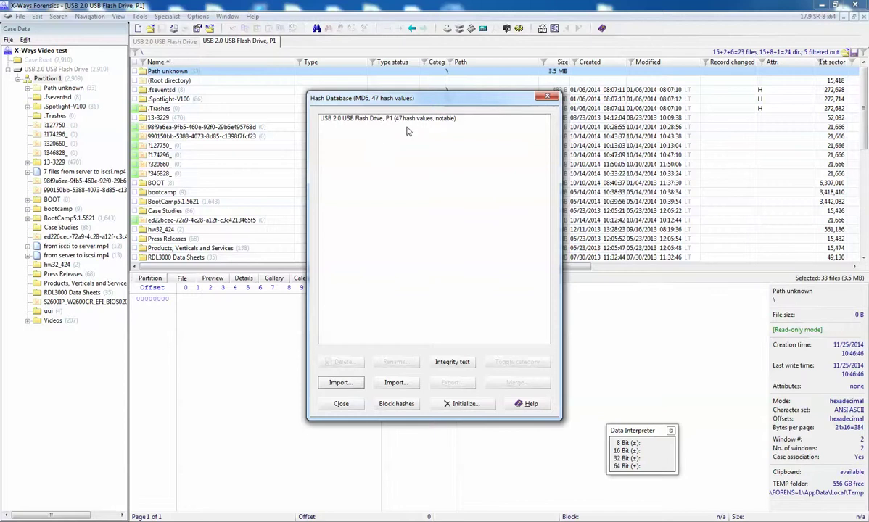
pyautogui.click(340, 404)
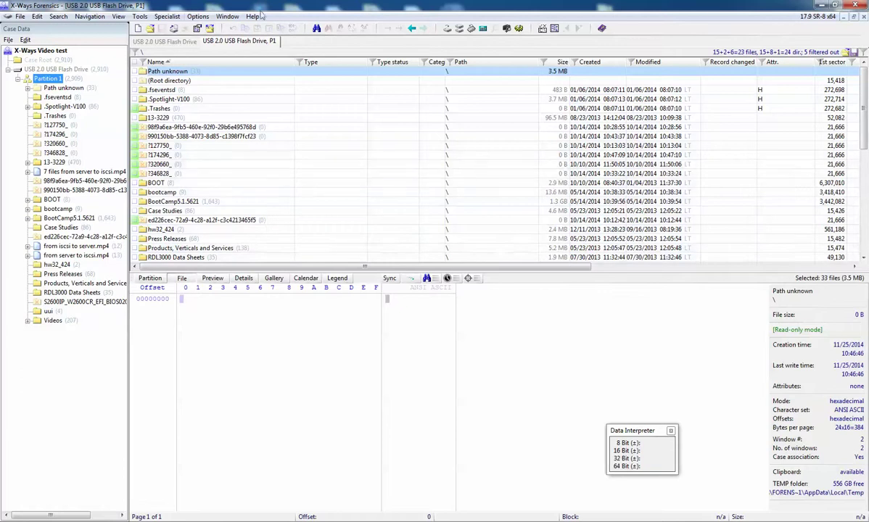
# - Set the volume snapshot refinement to compute hashes and match them against the hash database in selected evidence objects
pyautogui.click(167, 16)
pyautogui.click(189, 30)
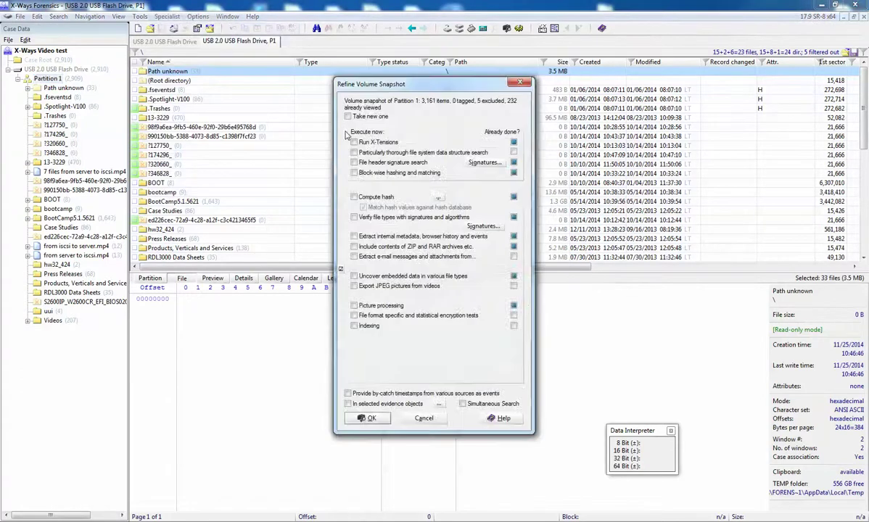
pyautogui.click(354, 197)
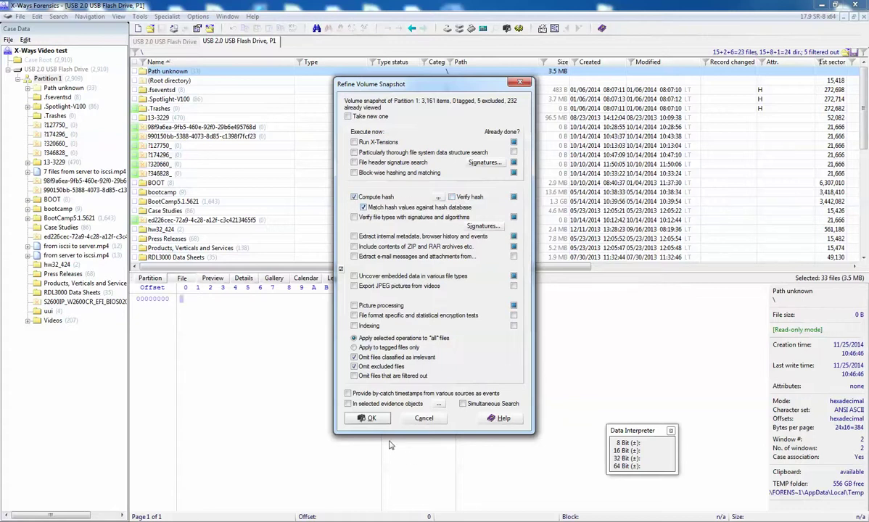
pyautogui.click(348, 404)
pyautogui.press('Return')
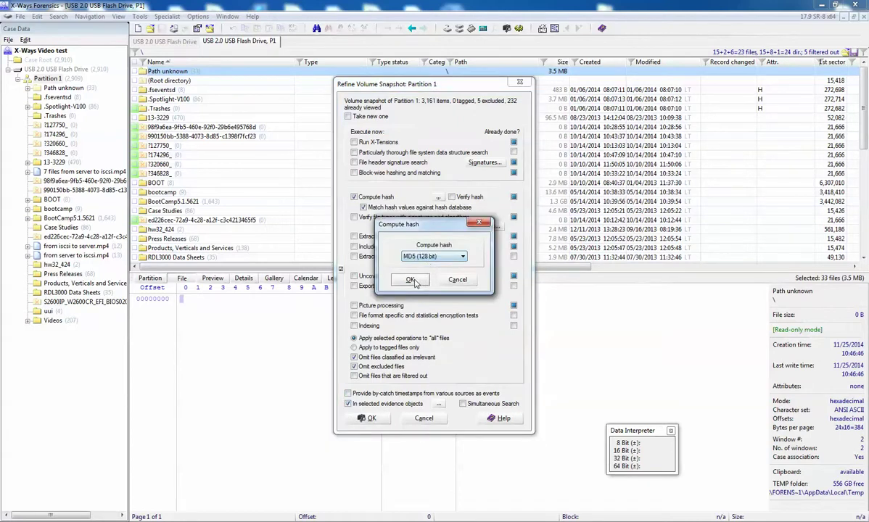
# - Run the refinement with MD5 (128 bit) on Partition 1, matching against the USB 2.0 USB Flash Drive, P1 hash set
pyautogui.click(411, 281)
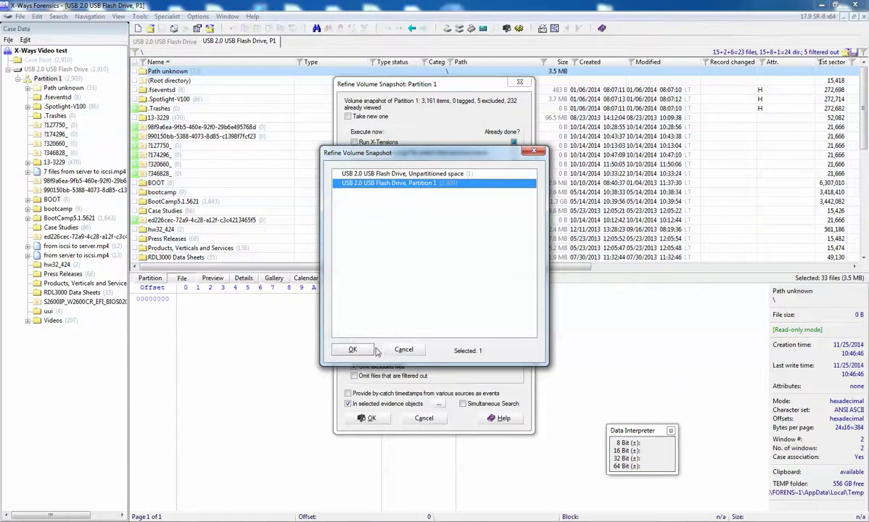
pyautogui.click(353, 350)
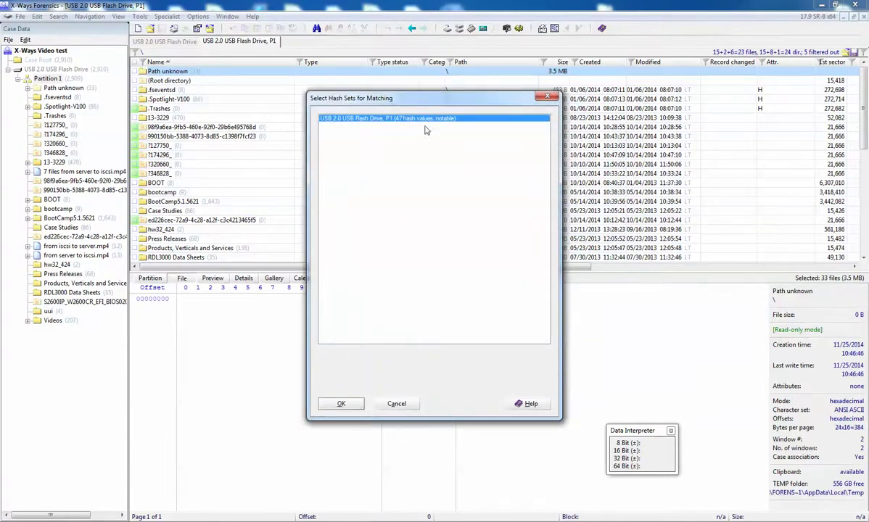
pyautogui.click(341, 405)
pyautogui.click(444, 268)
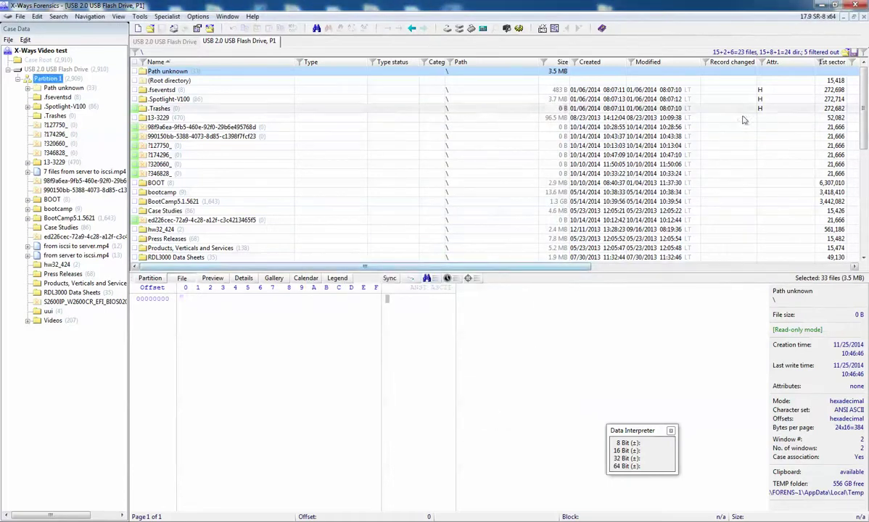
# - List all files of Partition 1 including subdirectories, and filter the hash category to output notable files only
pyautogui.click(415, 282)
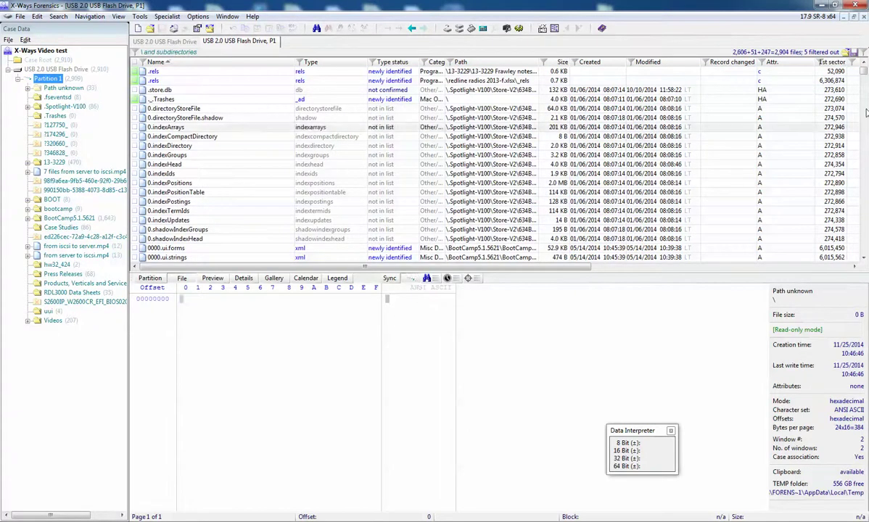
pyautogui.moveTo(864, 71); pyautogui.dragTo(863, 128)
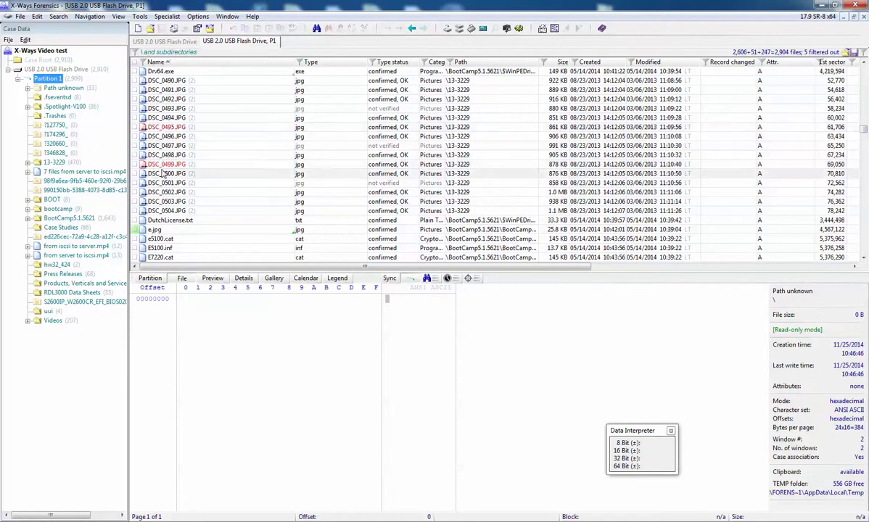
pyautogui.moveTo(332, 266); pyautogui.dragTo(590, 267)
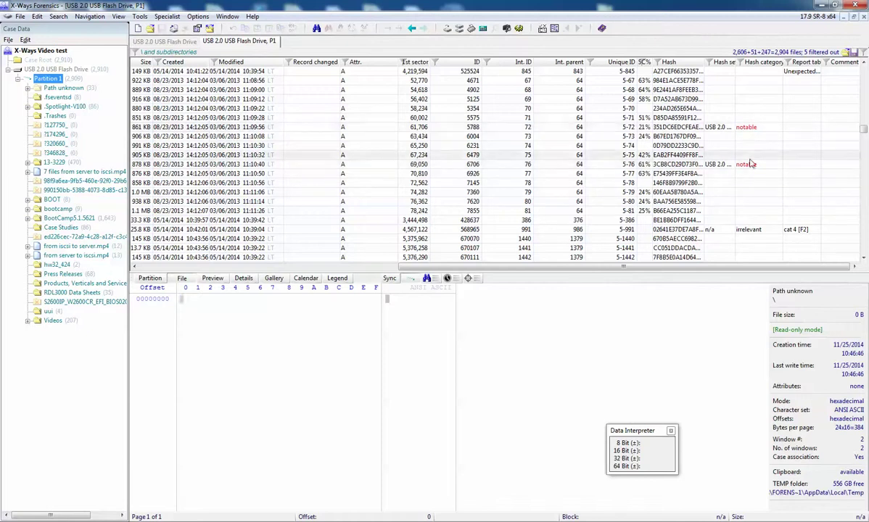
pyautogui.click(742, 63)
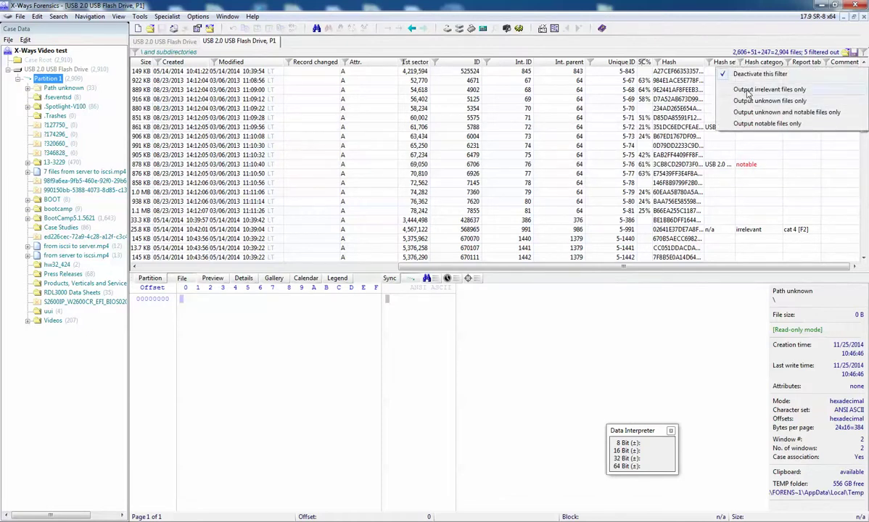
pyautogui.click(752, 125)
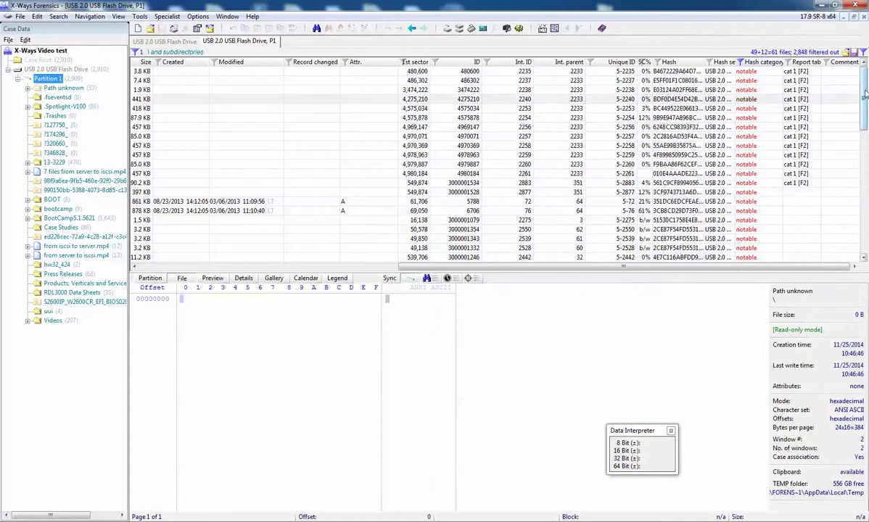
# - Review the notable files in the file list and as thumbnails in the gallery
pyautogui.scroll(-13, 835, 159)
pyautogui.scroll(13, 472, 182)
pyautogui.click(274, 278)
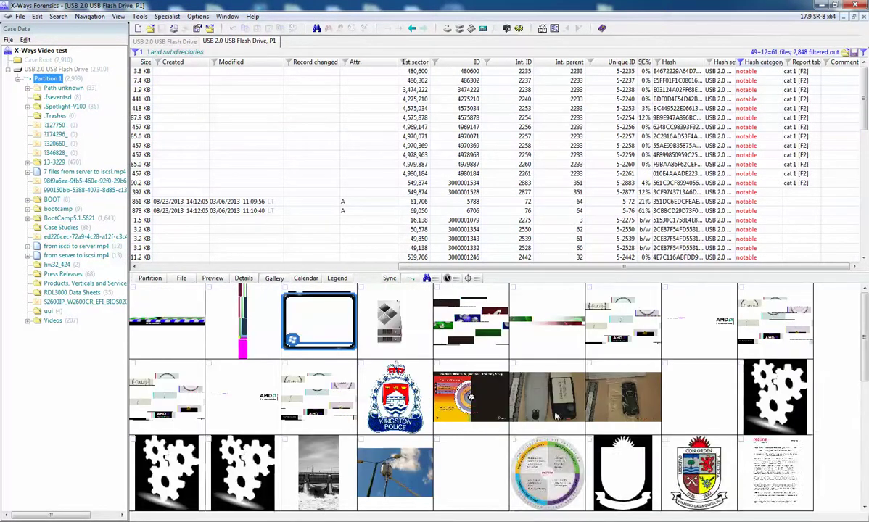
pyautogui.scroll(-5, 508, 407)
pyautogui.scroll(-5, 531, 362)
pyautogui.moveTo(631, 269); pyautogui.dragTo(366, 275)
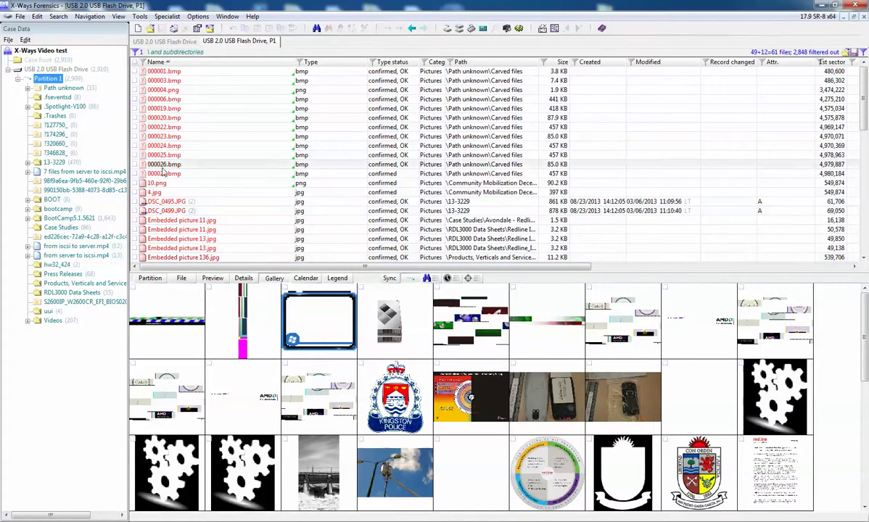
pyautogui.moveTo(321, 267); pyautogui.dragTo(363, 268)
# - Remove the hash category filter and show 000001.bmp in the hexadecimal file view
pyautogui.click(137, 62)
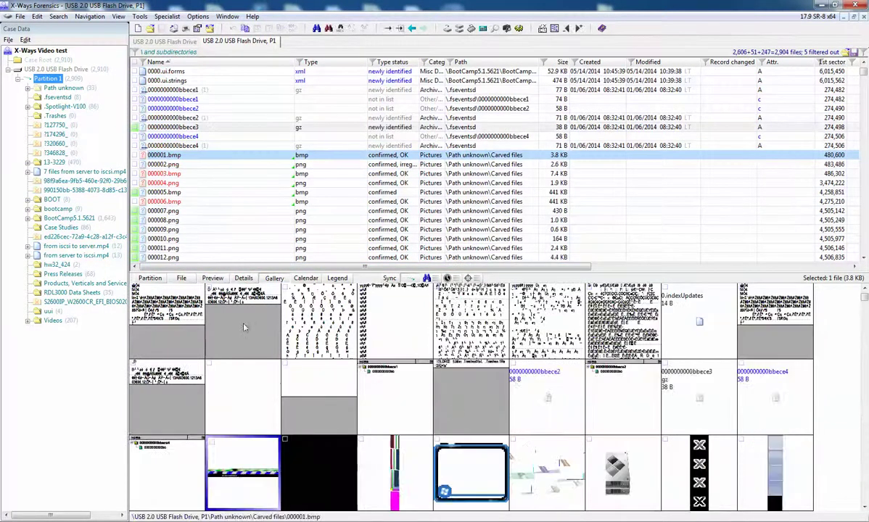
pyautogui.click(182, 278)
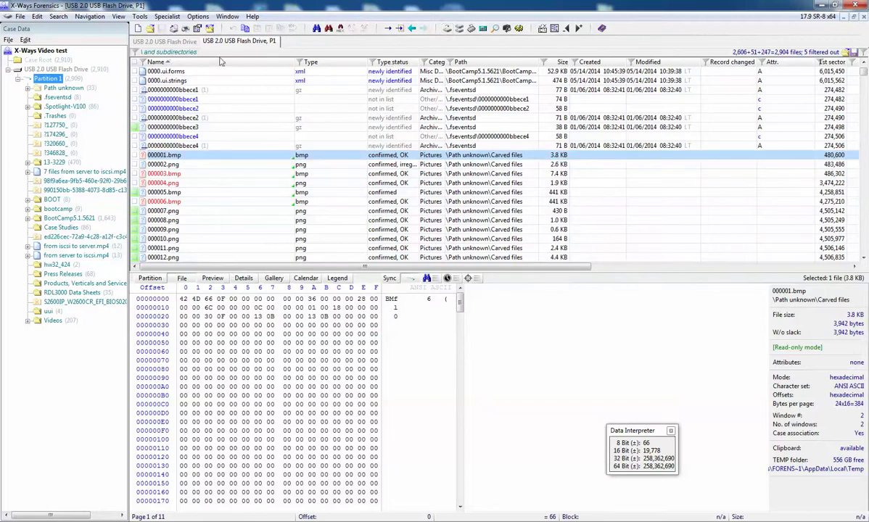
# - Start changing the internal hash database folder in the general options, and browse to the root of the C: drive
pyautogui.click(198, 16)
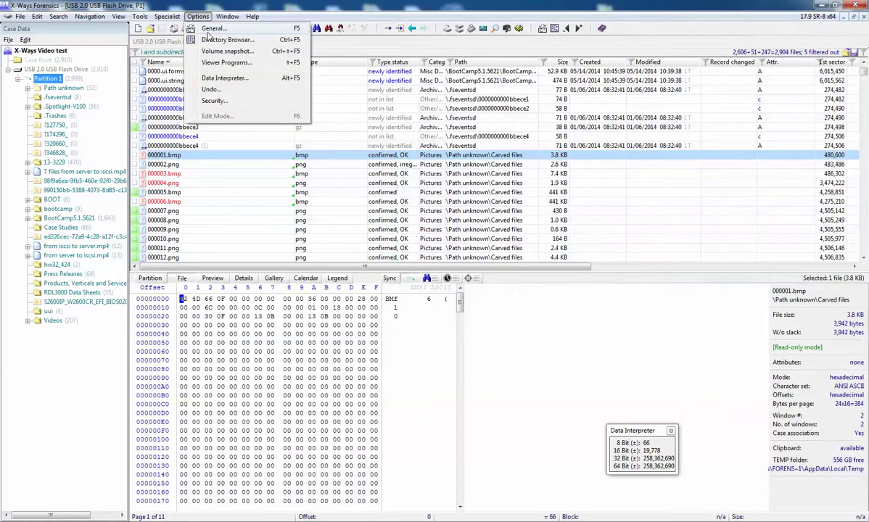
pyautogui.click(212, 29)
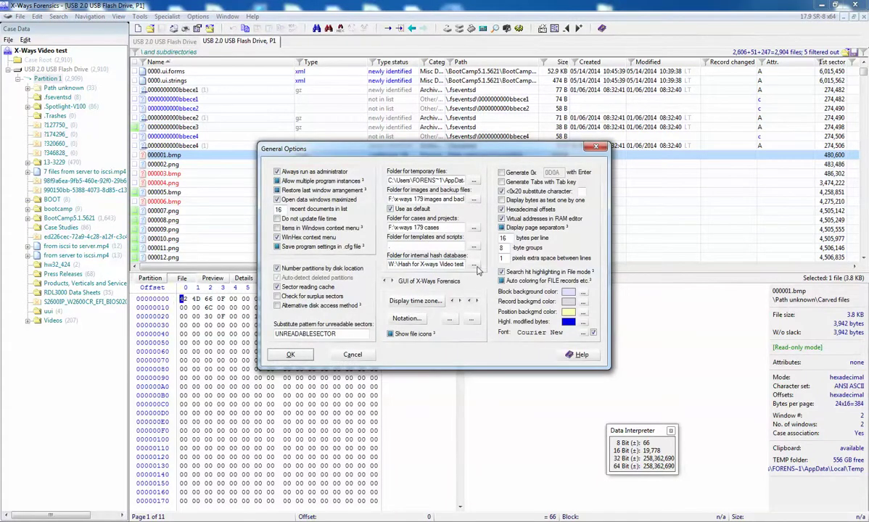
pyautogui.click(475, 266)
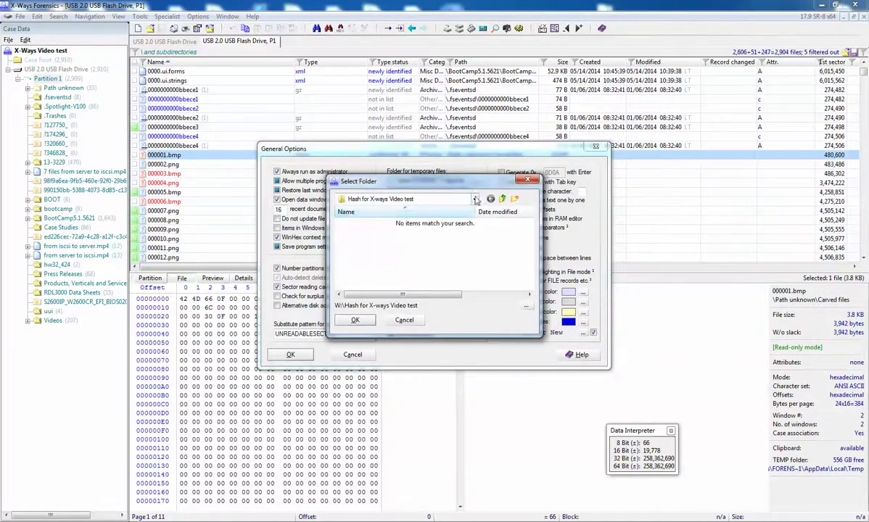
pyautogui.click(406, 199)
pyautogui.scroll(5, 401, 223)
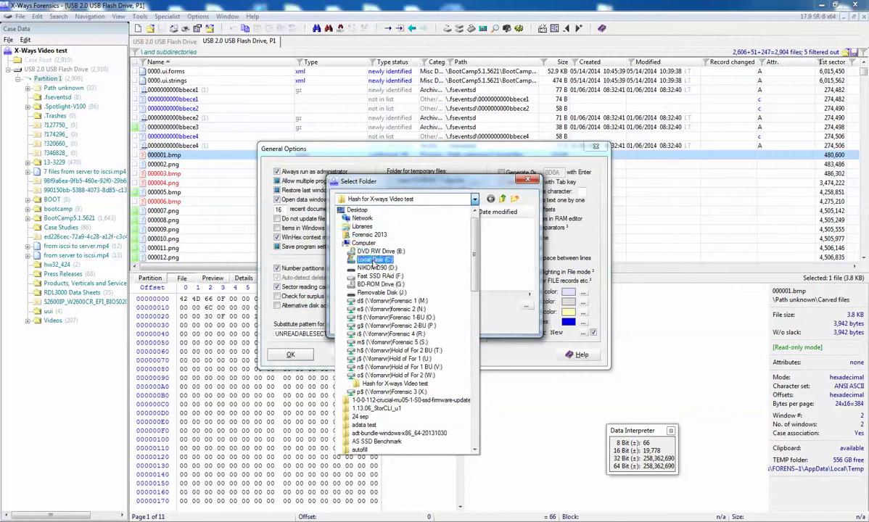
pyautogui.click(353, 246)
pyautogui.click(362, 264)
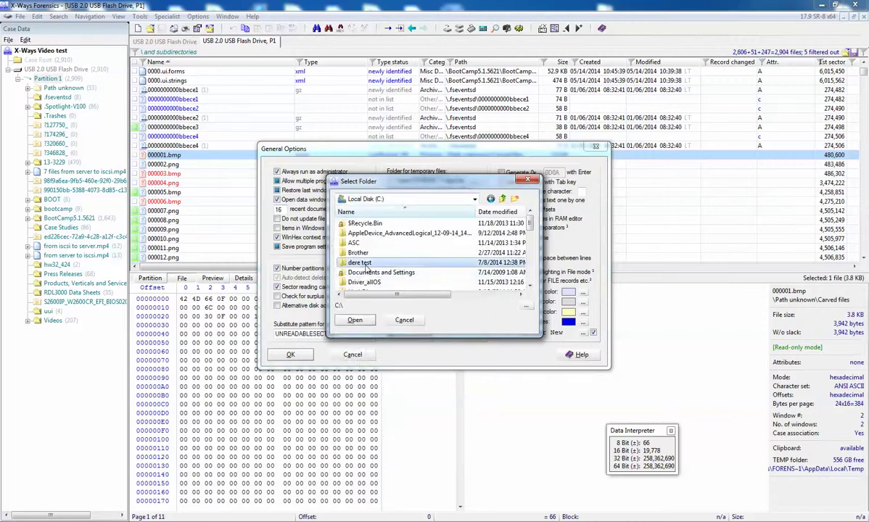
# - Set the internal hash database folder to C:\Users\Forensic 2013\HashDB and apply the general options
pyautogui.scroll(-3, 367, 267)
pyautogui.doubleClick(366, 267)
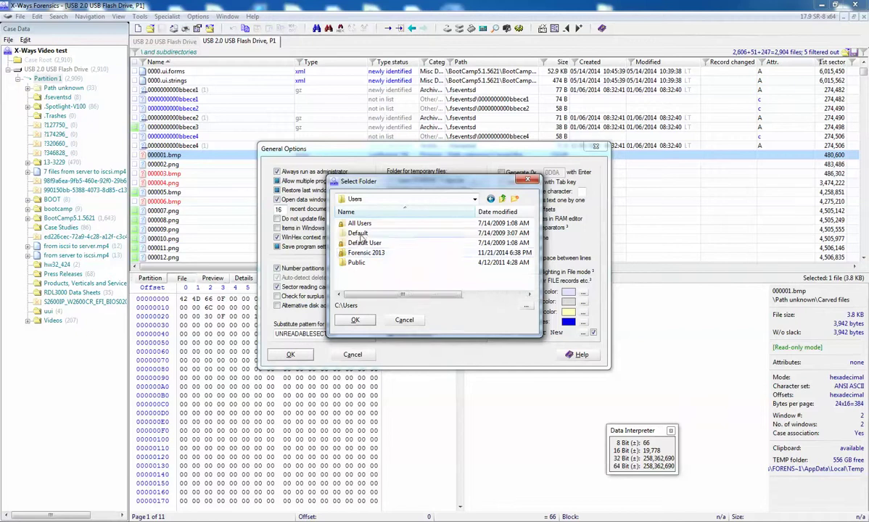
pyautogui.doubleClick(365, 254)
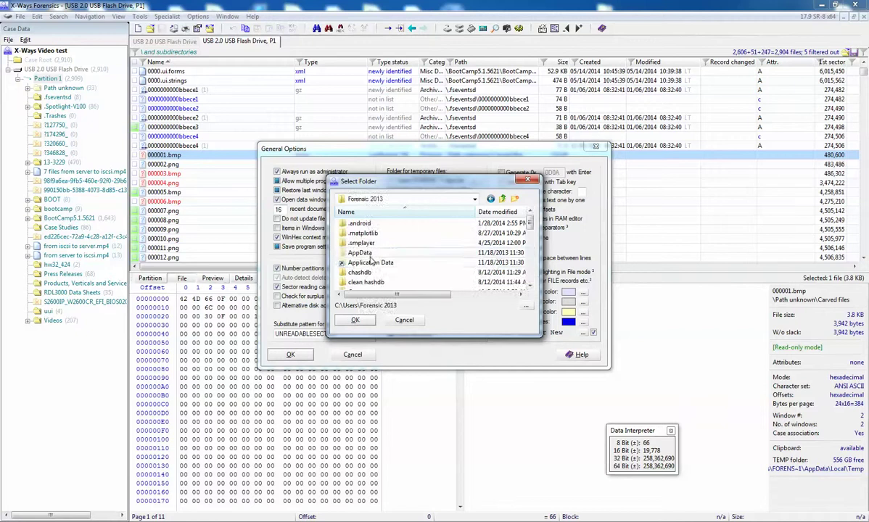
pyautogui.scroll(-2, 376, 270)
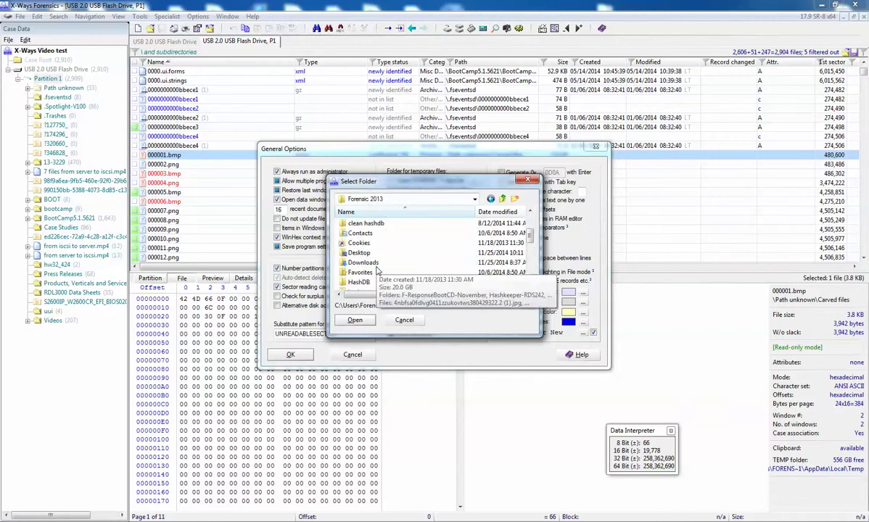
pyautogui.click(382, 283)
pyautogui.click(356, 321)
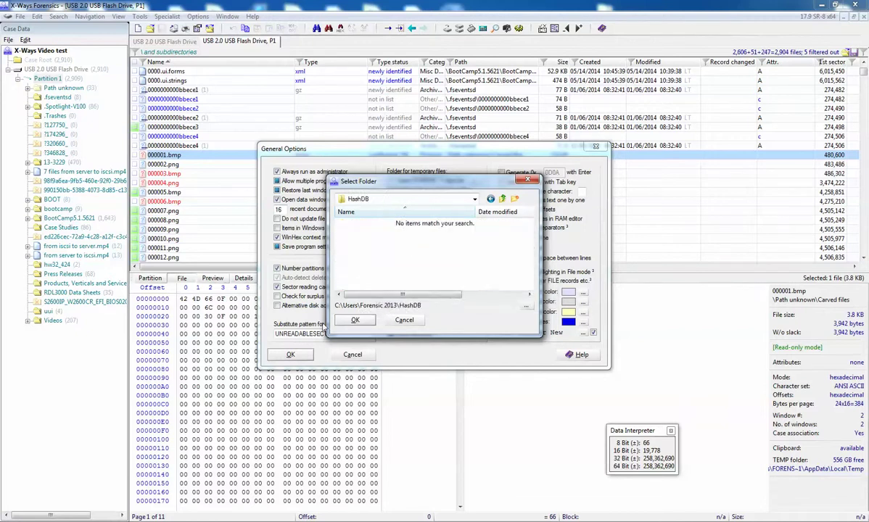
pyautogui.click(353, 320)
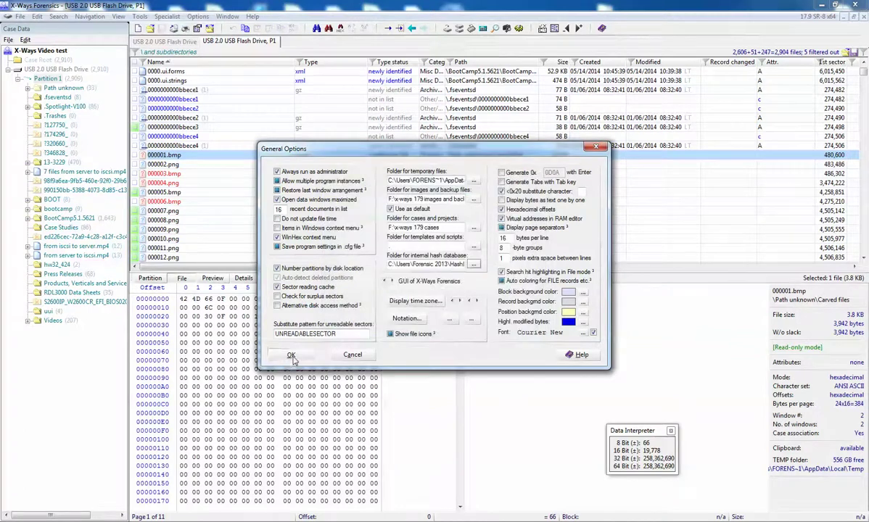
pyautogui.click(298, 357)
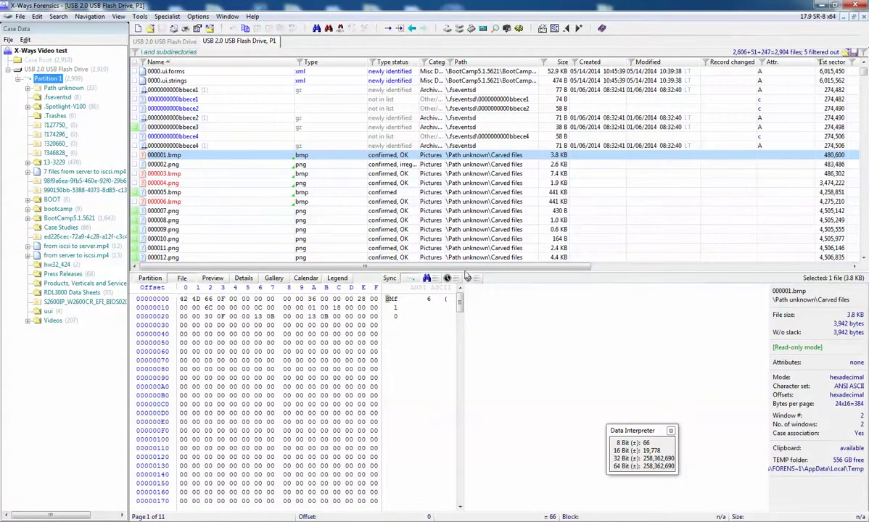